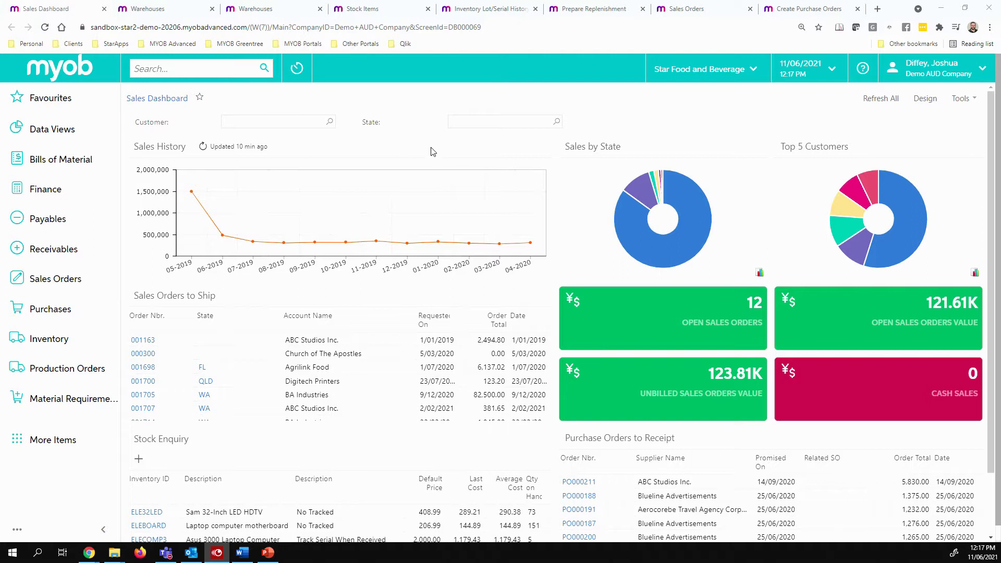
{"action": "left_click", "coordinate": [164, 11]}
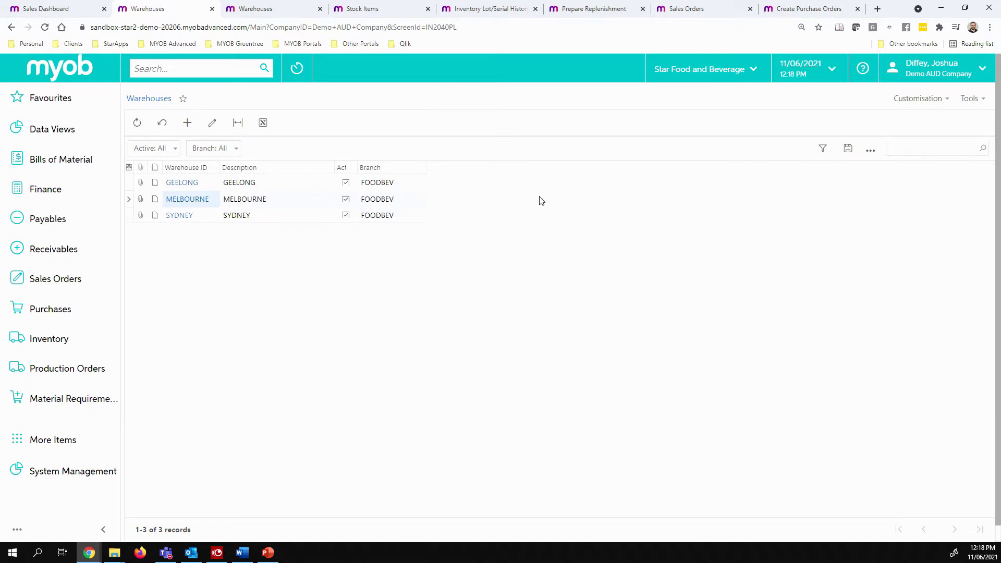
{"action": "left_click", "coordinate": [754, 70]}
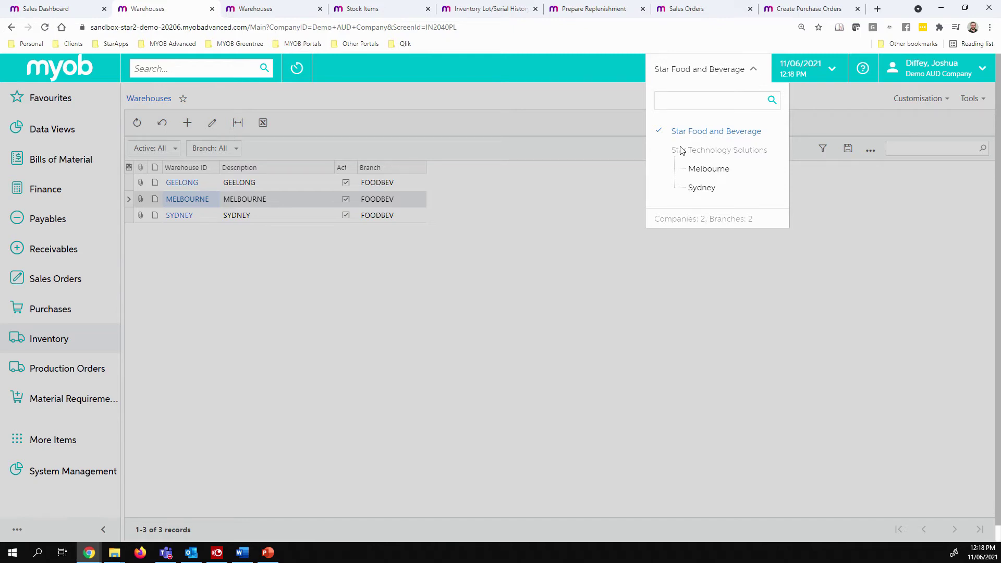
{"action": "left_click", "coordinate": [453, 333]}
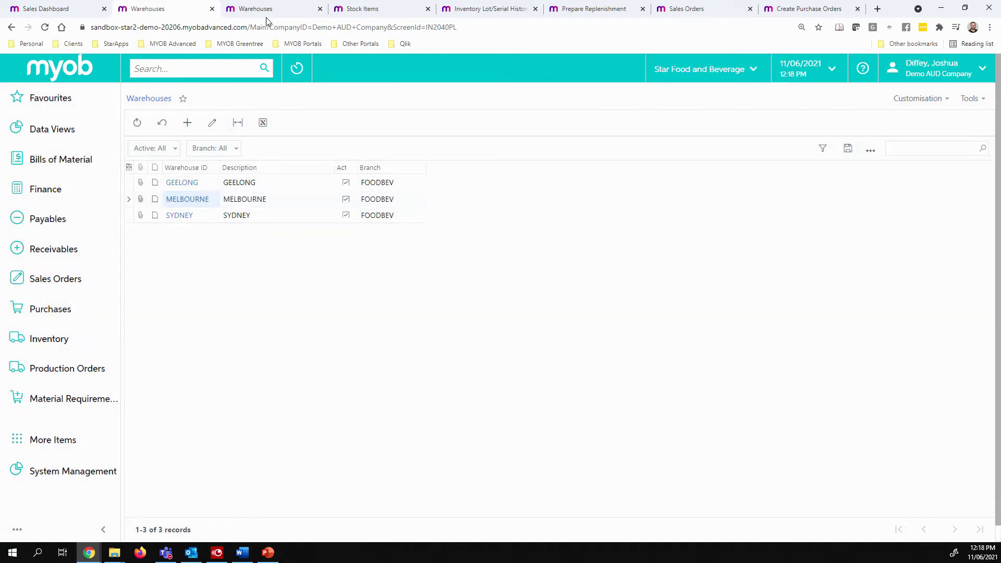
Open the MELBOURNE warehouse and review its RECEIVING, R01A01B01, R01A01B02 and RMA locations.
{"action": "left_click", "coordinate": [267, 10]}
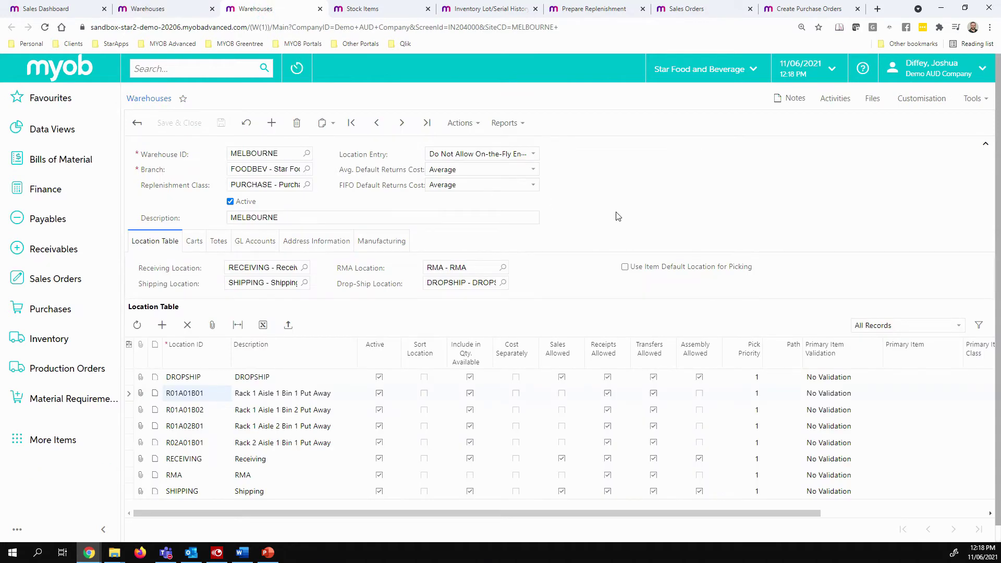
{"action": "left_click", "coordinate": [213, 461]}
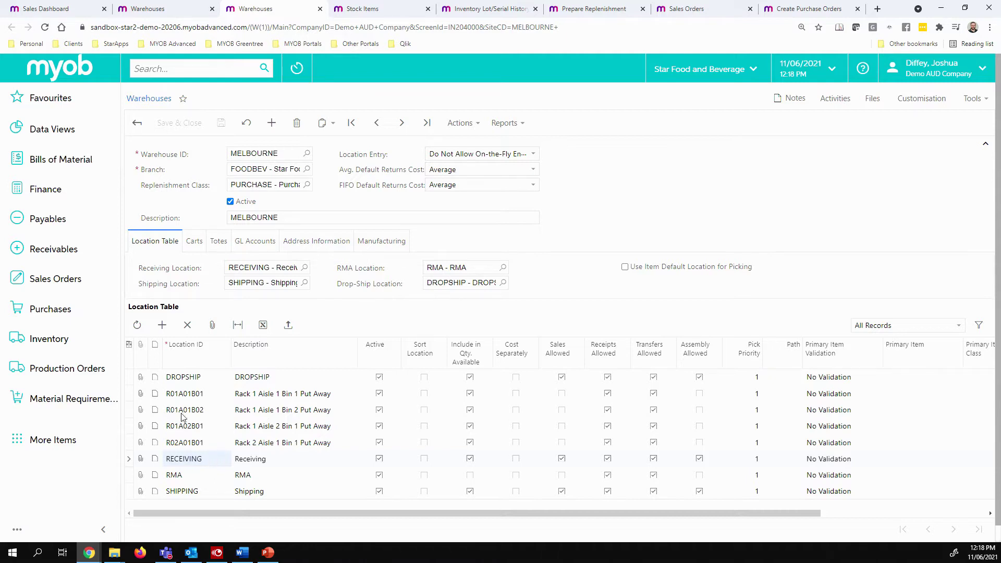
{"action": "left_click", "coordinate": [188, 394]}
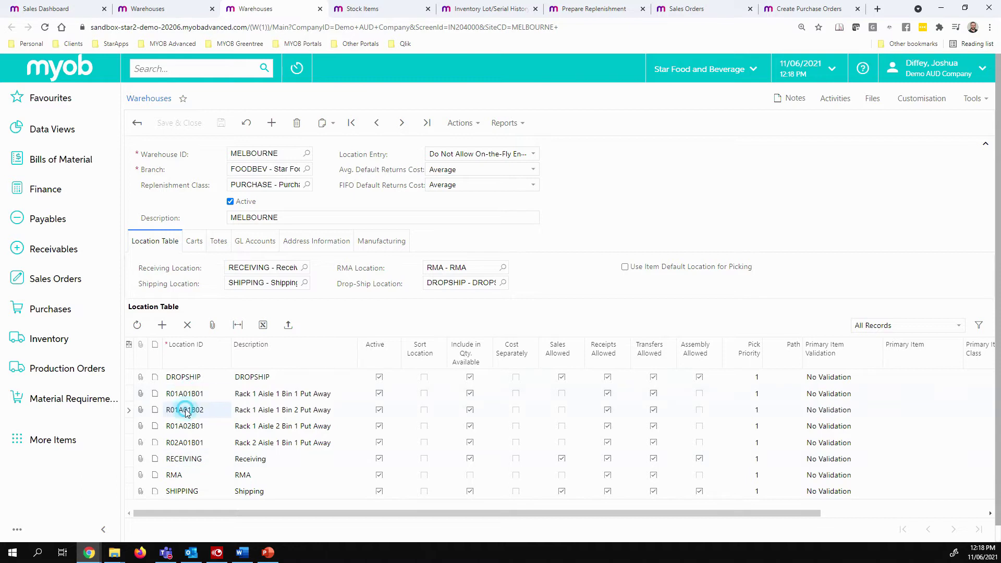
{"action": "left_click", "coordinate": [187, 410]}
{"action": "left_click", "coordinate": [313, 476]}
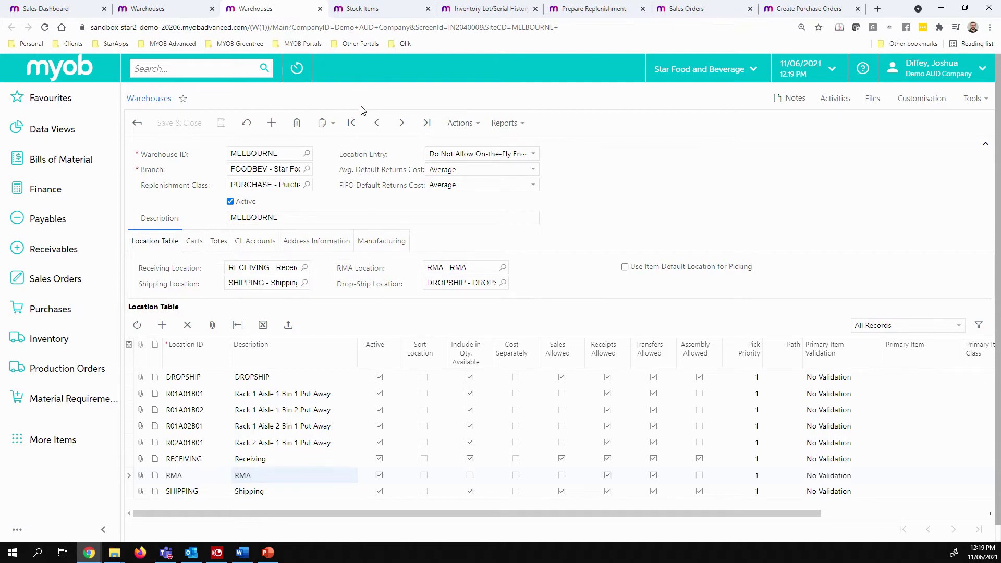
Check the CREAM item's lot/serial class list, then view lot 123456's transaction history.
{"action": "left_click", "coordinate": [365, 10]}
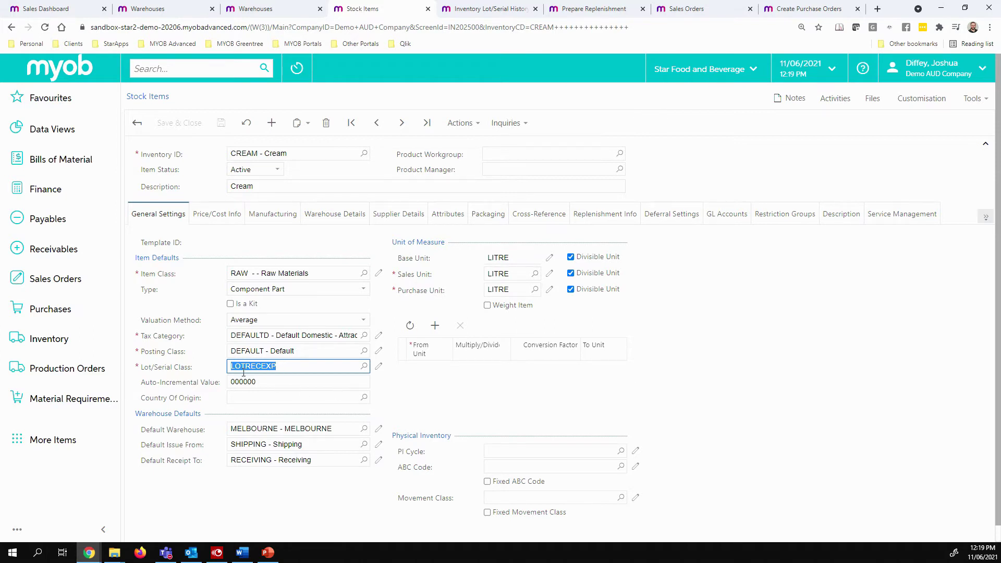
{"action": "left_click", "coordinate": [365, 367]}
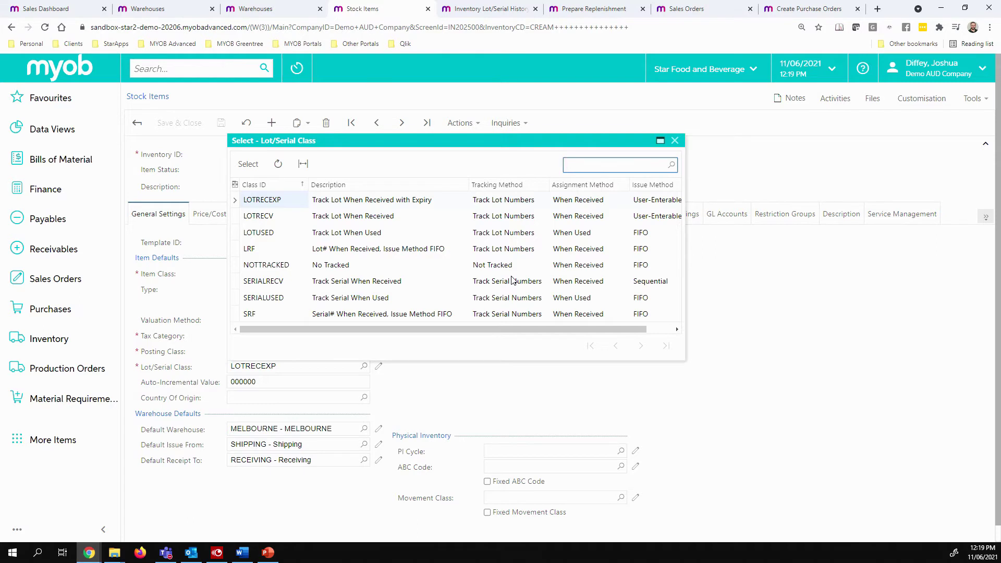
{"action": "left_click", "coordinate": [509, 392]}
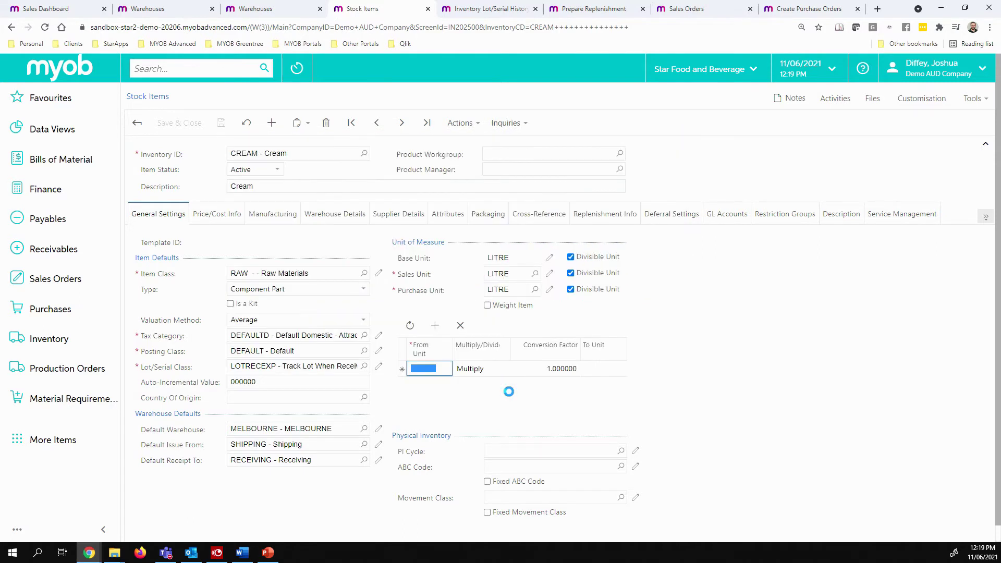
{"action": "left_click", "coordinate": [476, 9]}
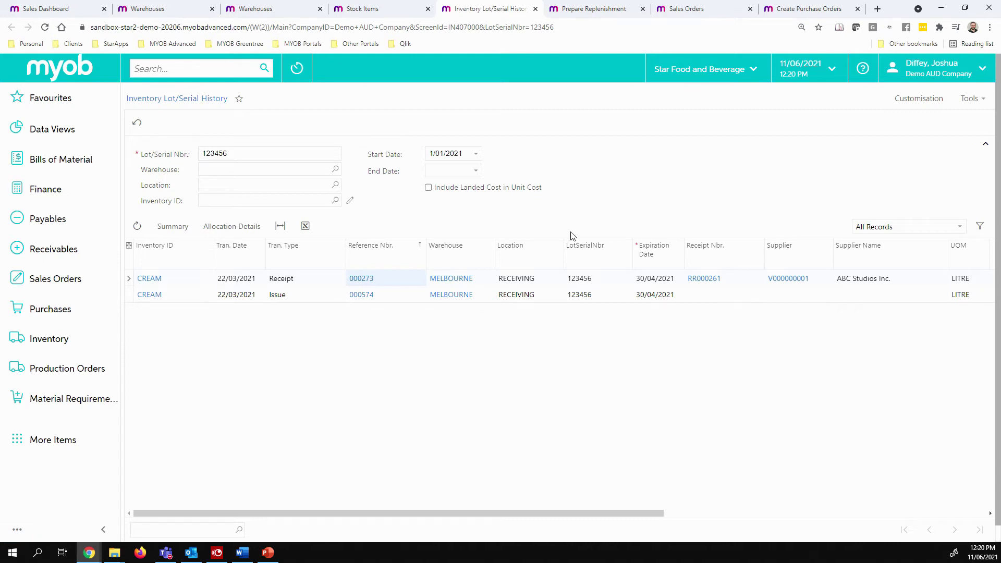
Review Standard Keyboard replenishment figures: reorder point 1,000, maximum 5,000, on hand 615, demand 391.
{"action": "left_click", "coordinate": [585, 12]}
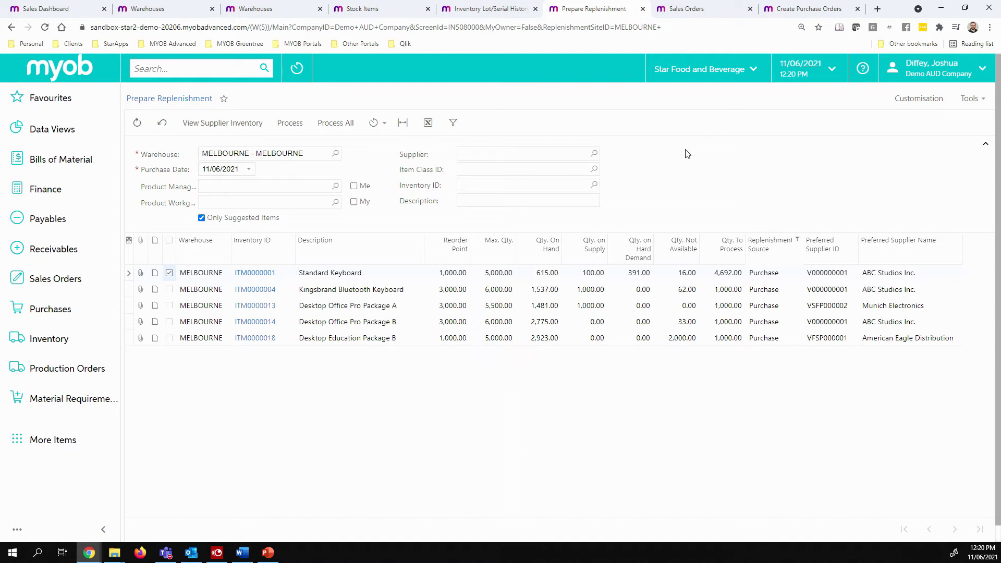
{"action": "left_click", "coordinate": [447, 278]}
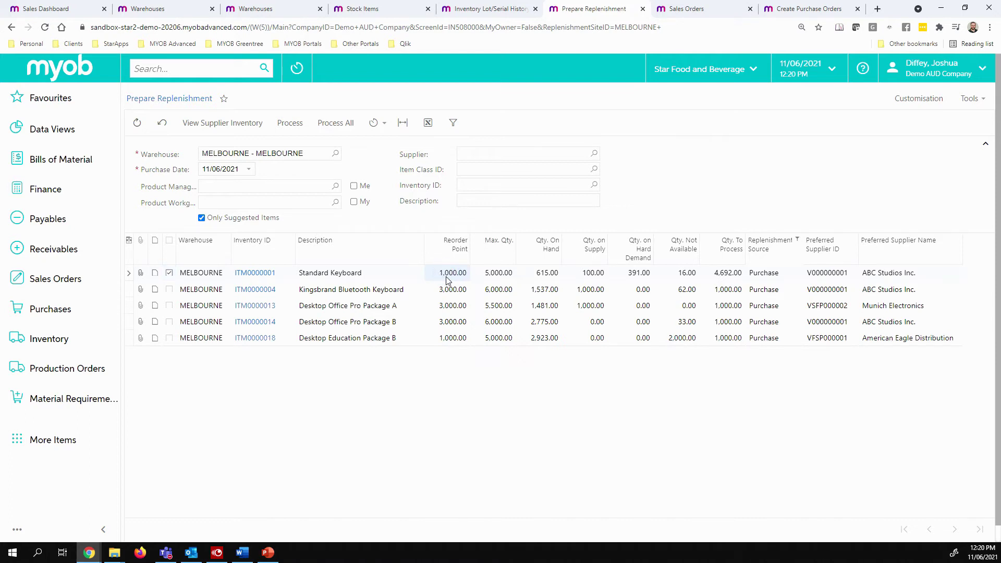
{"action": "left_click", "coordinate": [538, 278]}
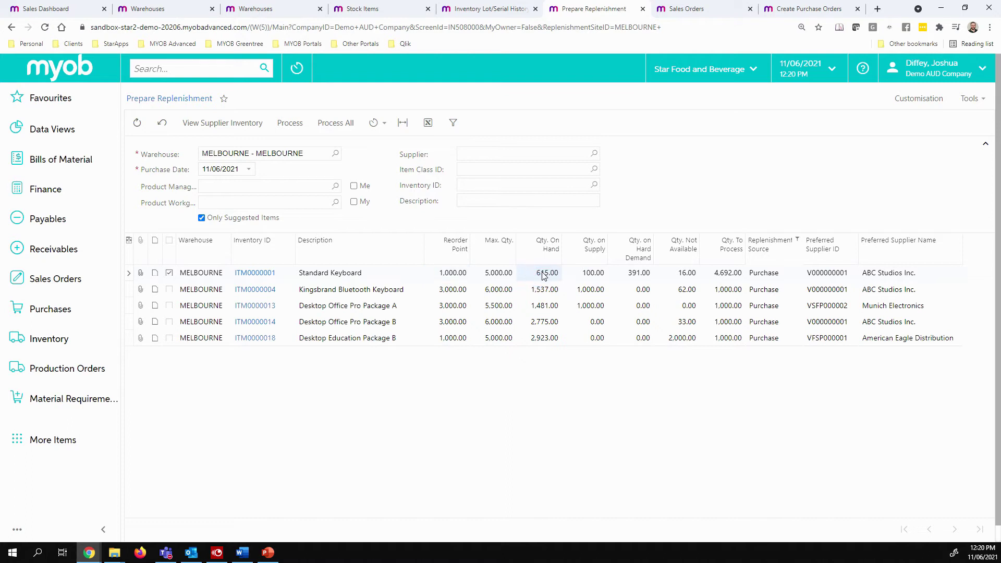
{"action": "left_click", "coordinate": [489, 280]}
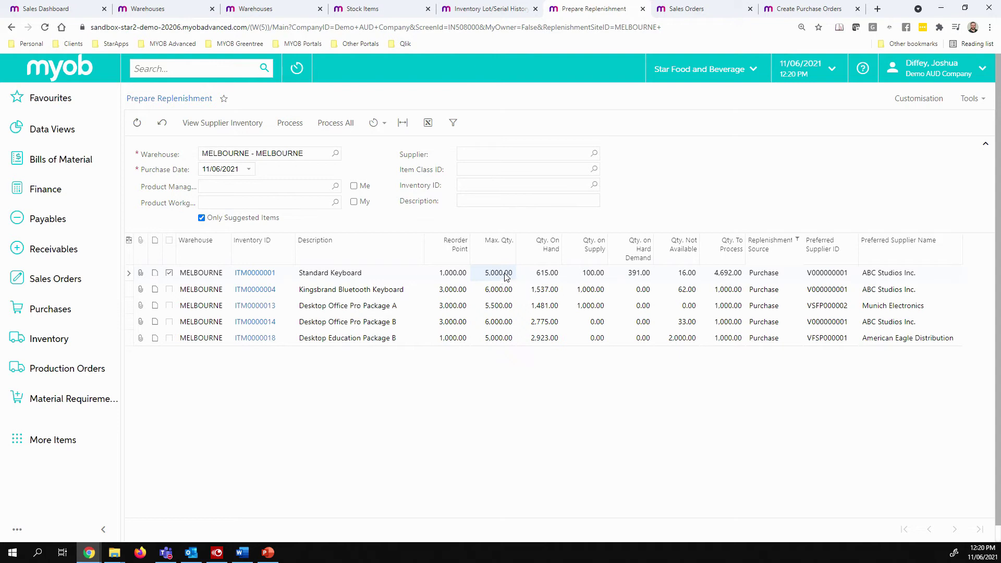
{"action": "left_click", "coordinate": [540, 277]}
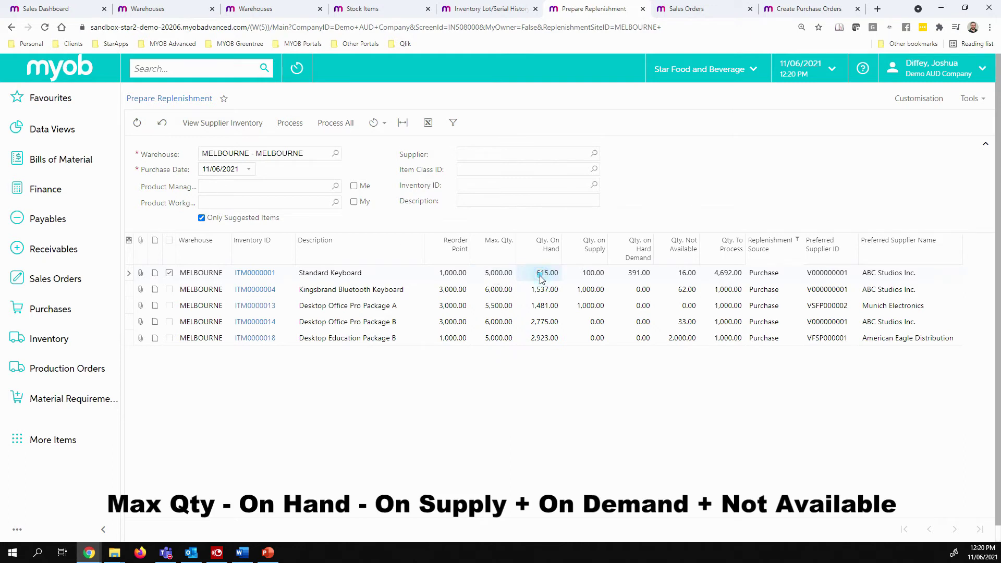
{"action": "left_click", "coordinate": [583, 278]}
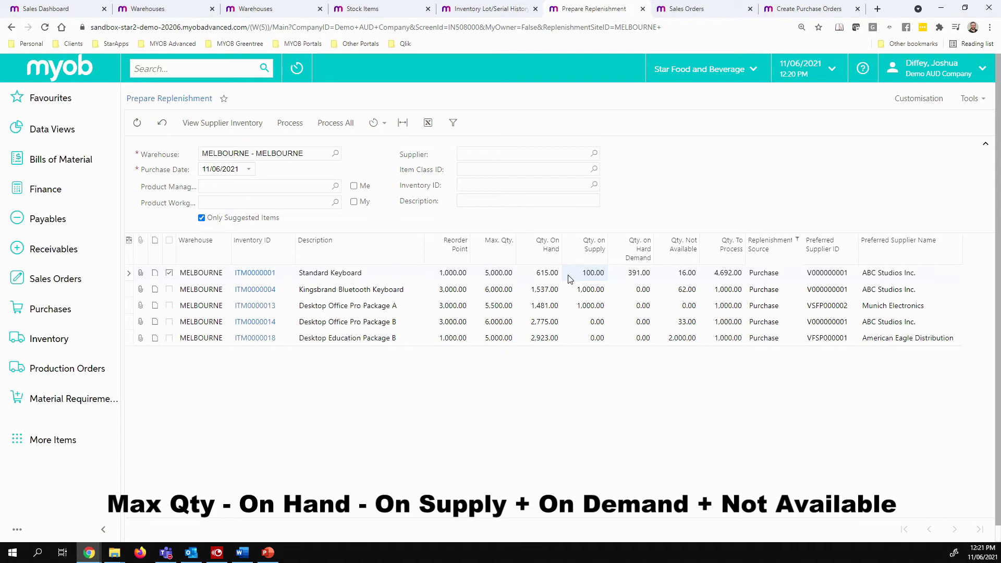
{"action": "left_click", "coordinate": [624, 278]}
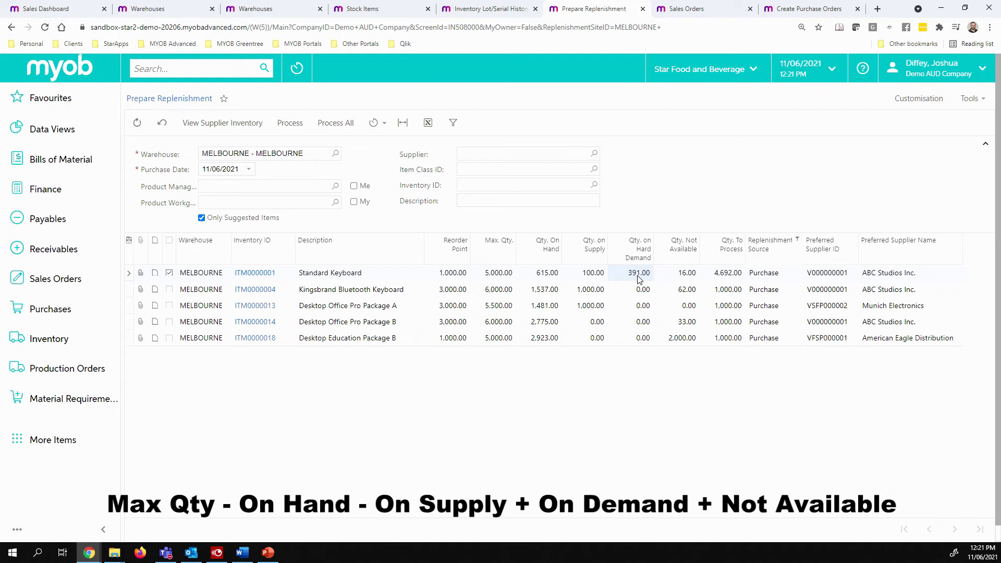
{"action": "left_click", "coordinate": [680, 280]}
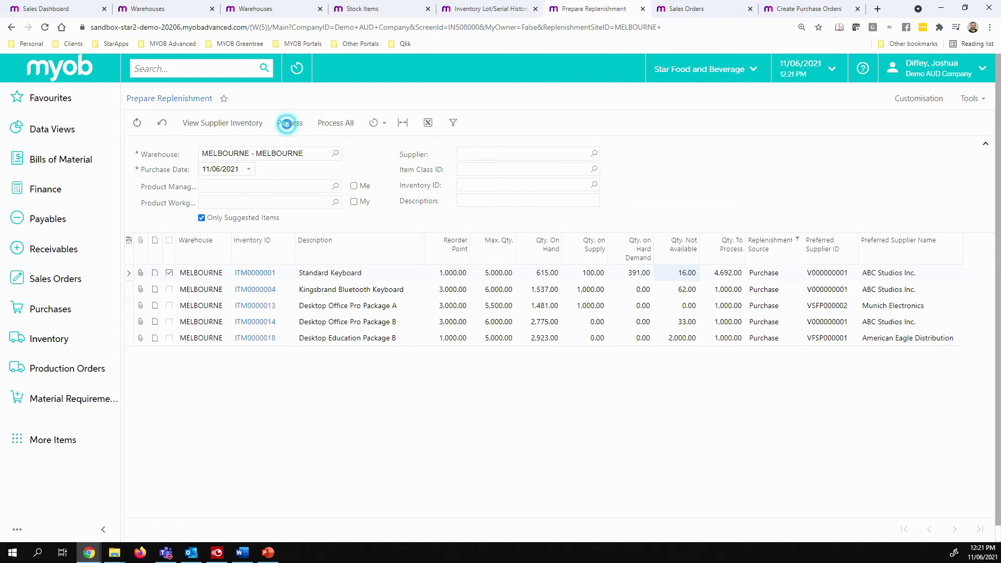
Process the ticked Standard Keyboard replenishment, dismiss the results, and go to Sales Orders.
{"action": "left_click", "coordinate": [286, 124]}
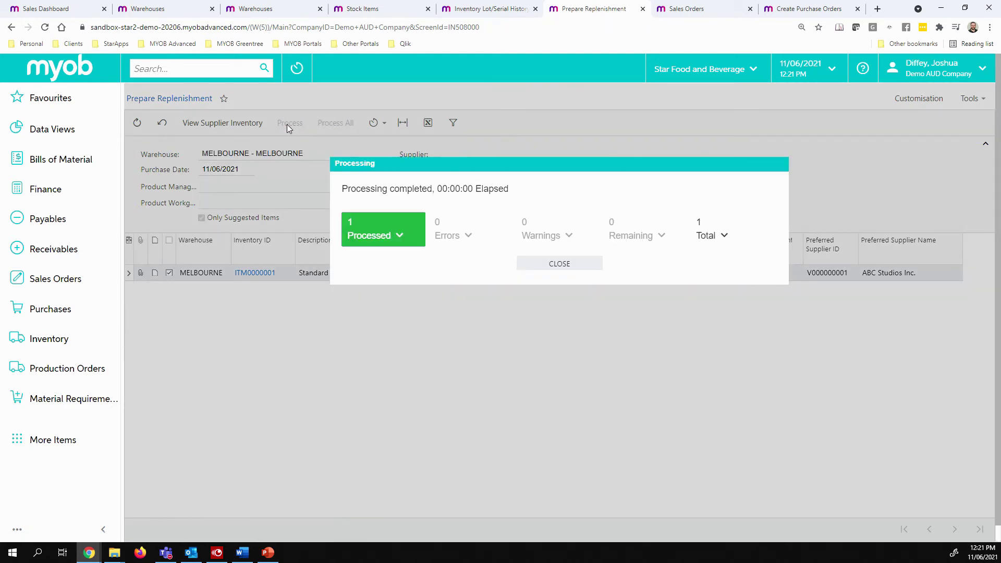
{"action": "left_click", "coordinate": [528, 262]}
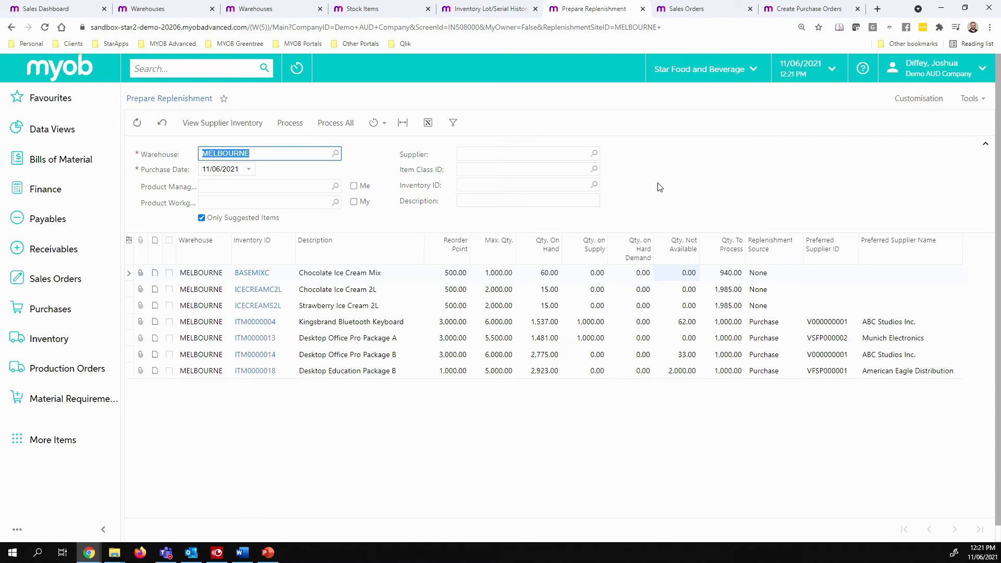
{"action": "left_click", "coordinate": [688, 11]}
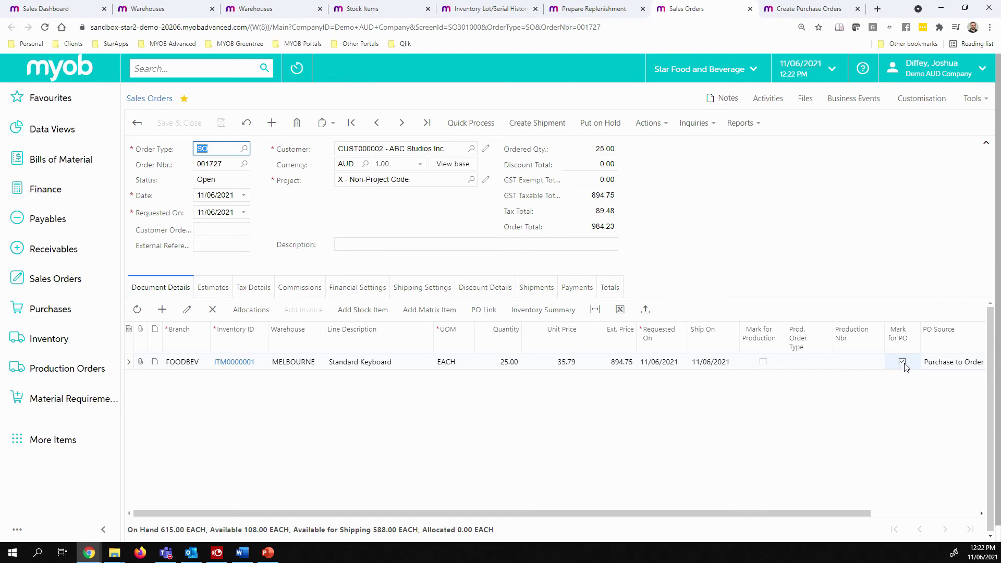
Go to Create Purchase Orders, which lists the Standard Keyboard SO to Purchase plan.
{"action": "left_click", "coordinate": [809, 10]}
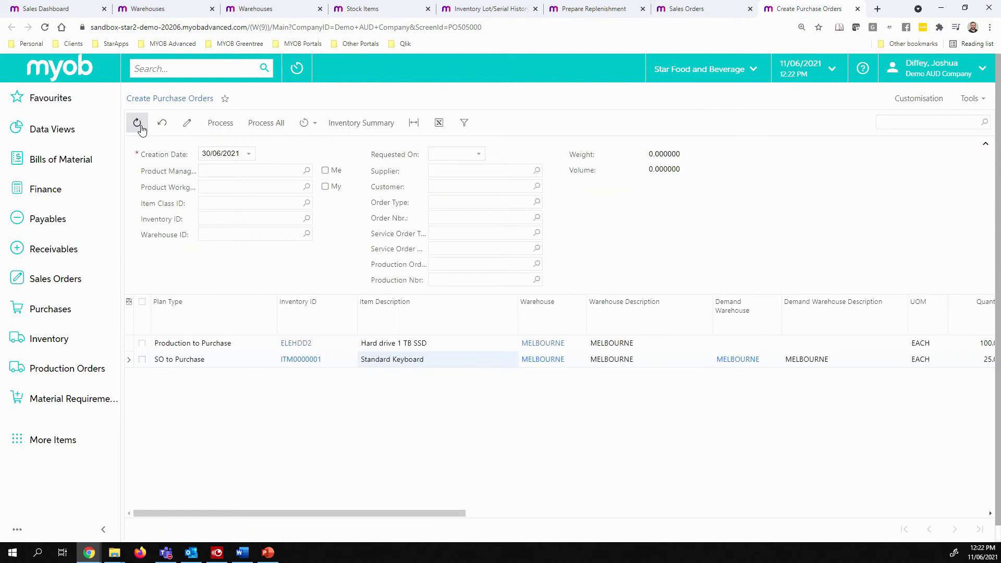
Refresh the plans, tick the IN Replenishment and SO to Purchase lines, and create the PO.
{"action": "left_click", "coordinate": [139, 125]}
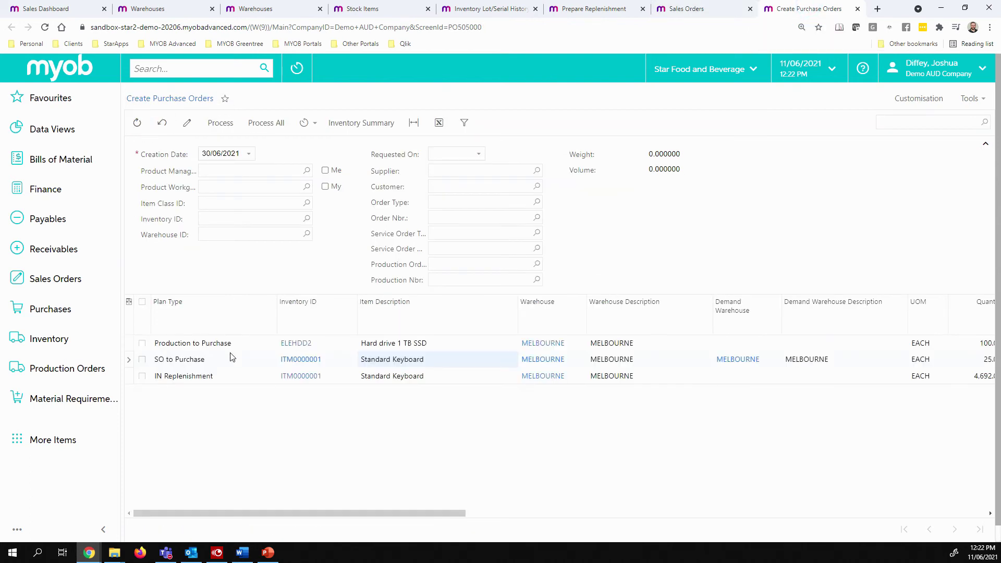
{"action": "left_click", "coordinate": [196, 363]}
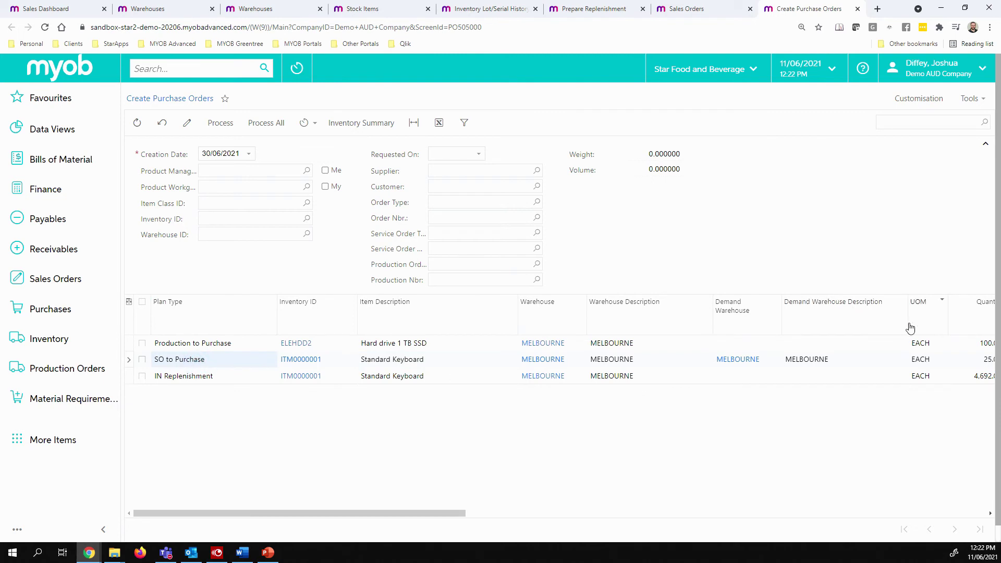
{"action": "left_click_drag", "start_coordinate": [908, 321], "coordinate": [894, 326]}
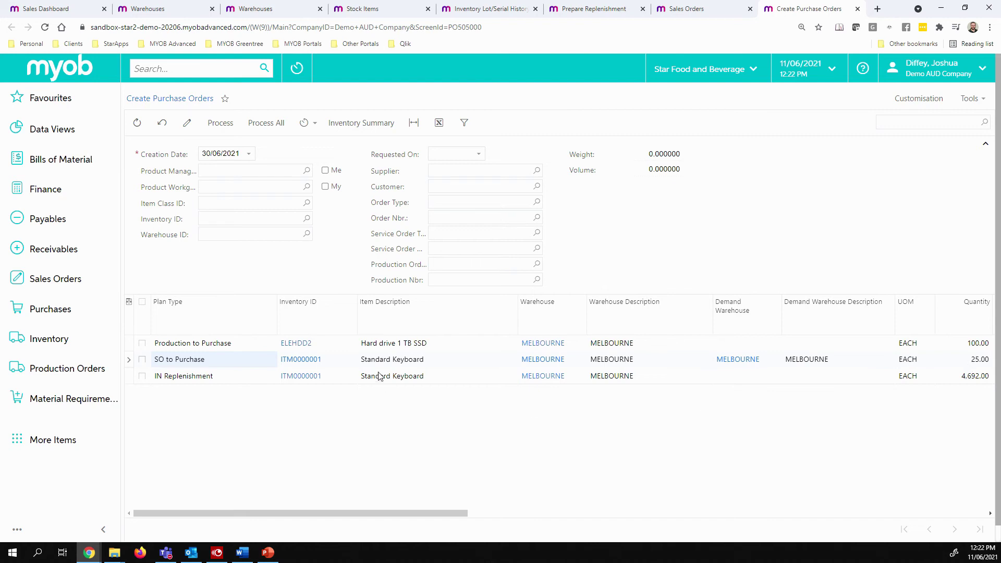
{"action": "left_click", "coordinate": [236, 378]}
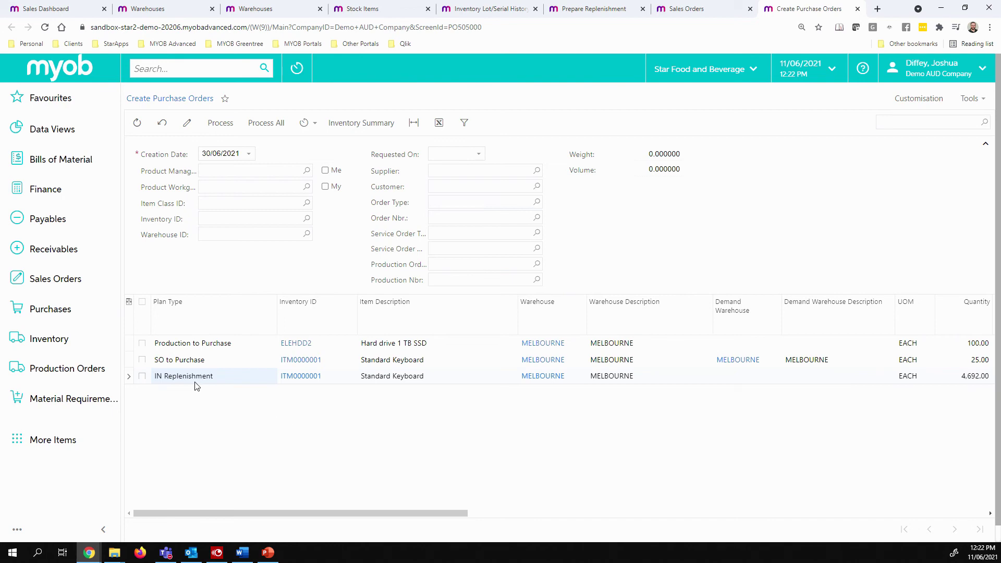
{"action": "left_click", "coordinate": [142, 376]}
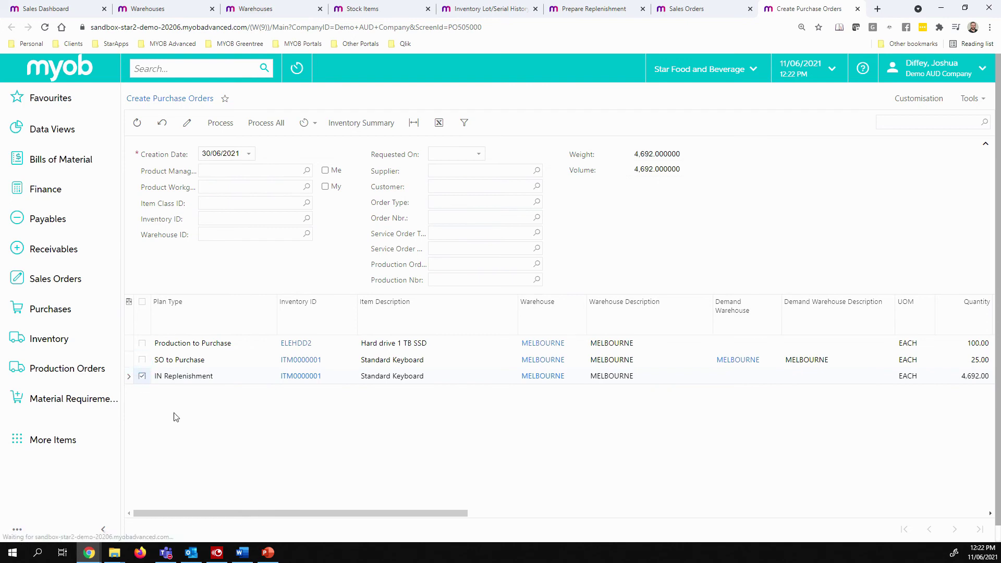
{"action": "left_click", "coordinate": [142, 359]}
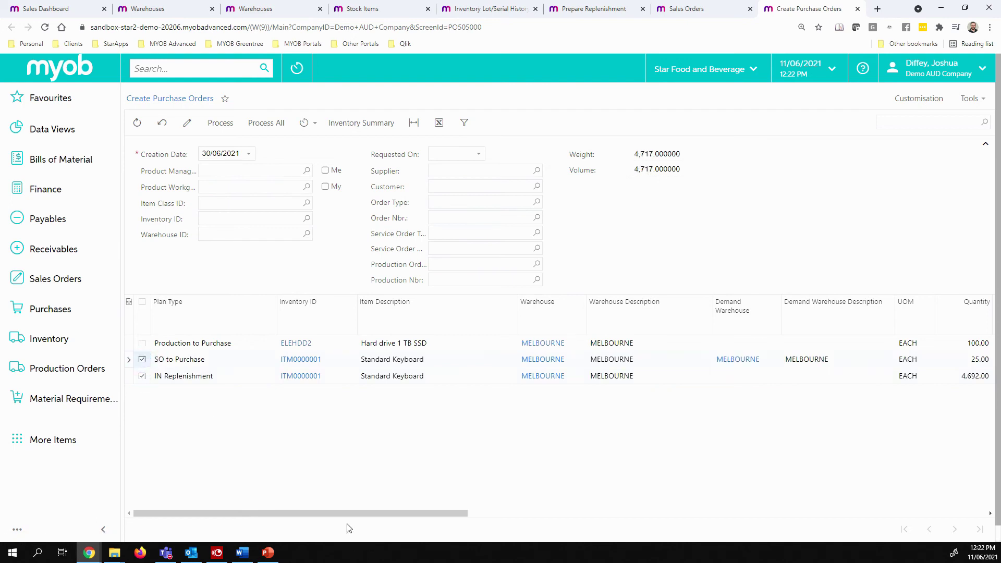
{"action": "left_click_drag", "start_coordinate": [336, 514], "coordinate": [519, 521]}
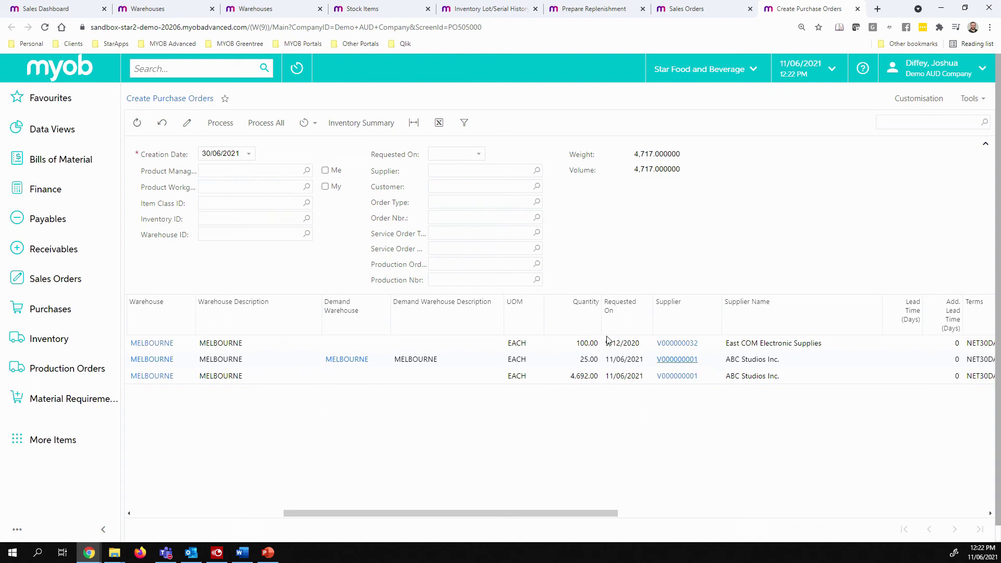
{"action": "left_click", "coordinate": [228, 126]}
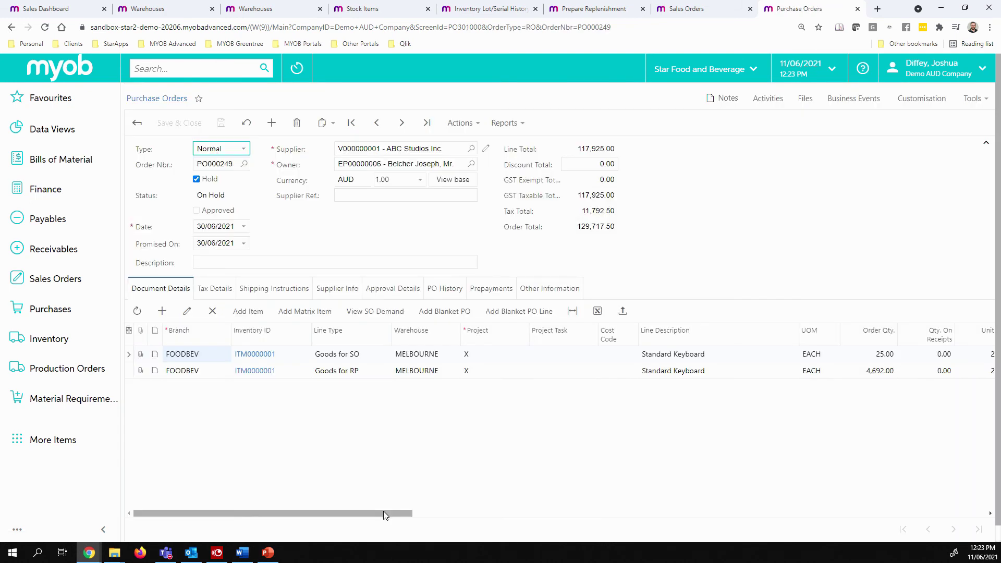
Show the sales order demand behind the Goods for SO line: 25.00 Standard Keyboards.
{"action": "left_click", "coordinate": [342, 358]}
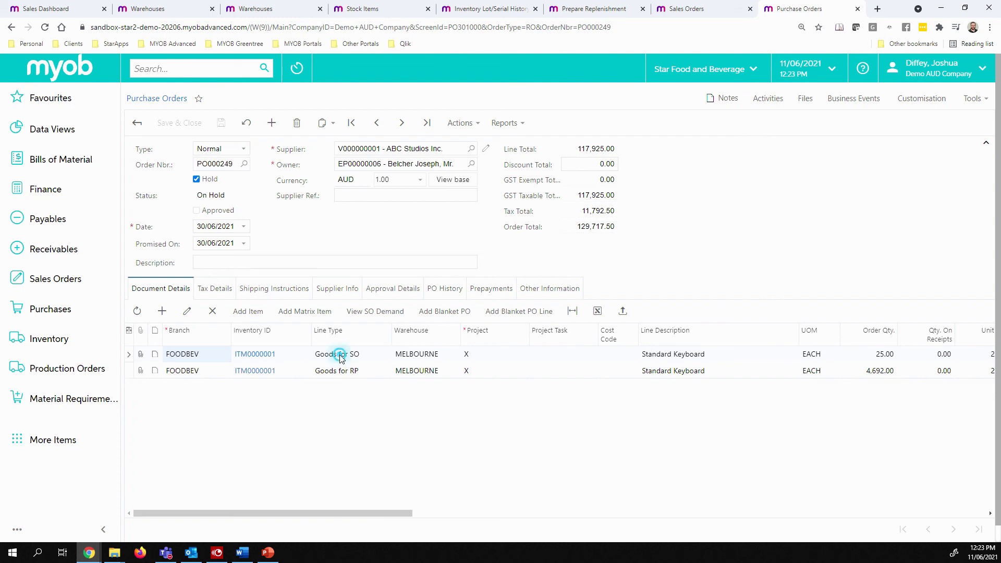
{"action": "left_click", "coordinate": [341, 371]}
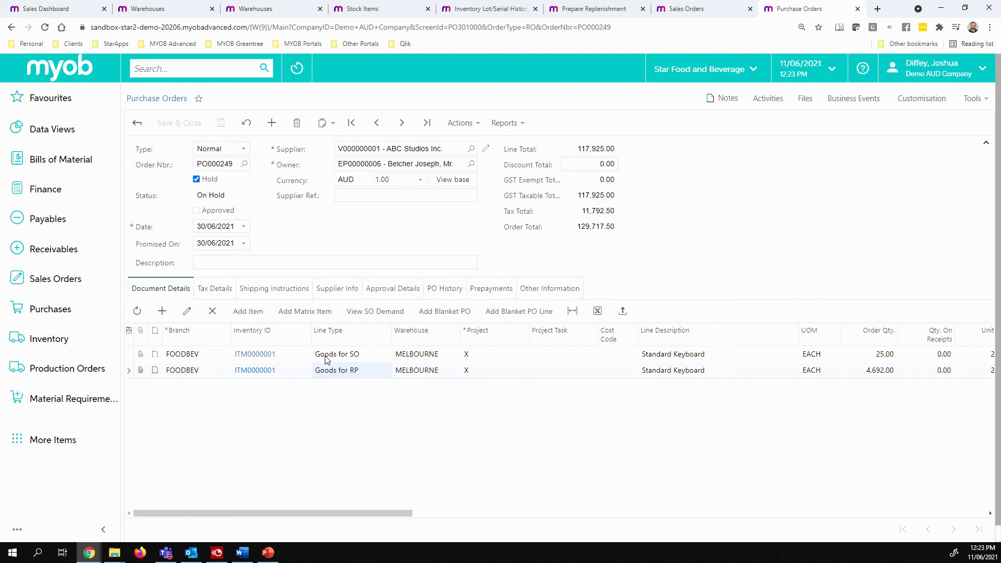
{"action": "left_click", "coordinate": [326, 358]}
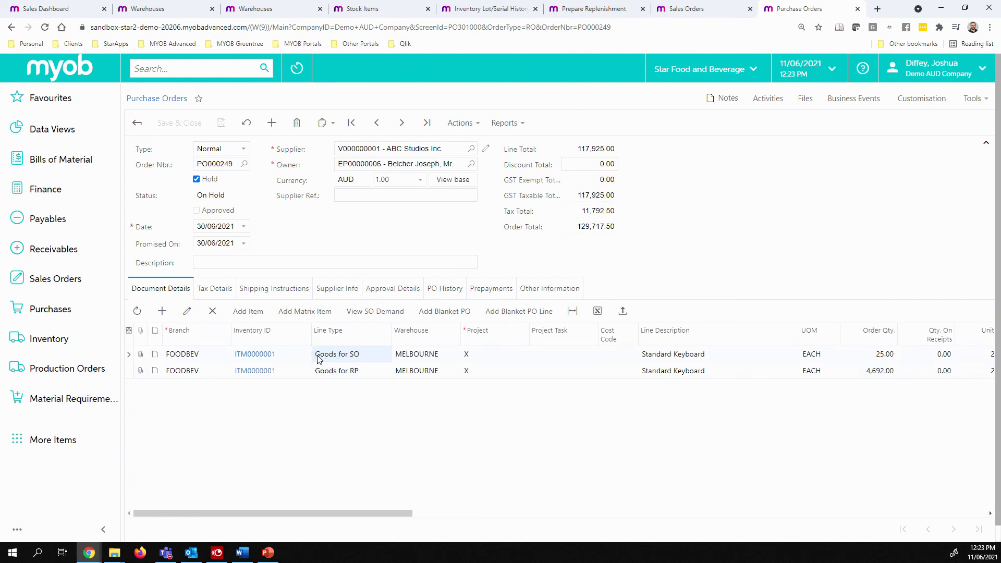
{"action": "left_click", "coordinate": [358, 374]}
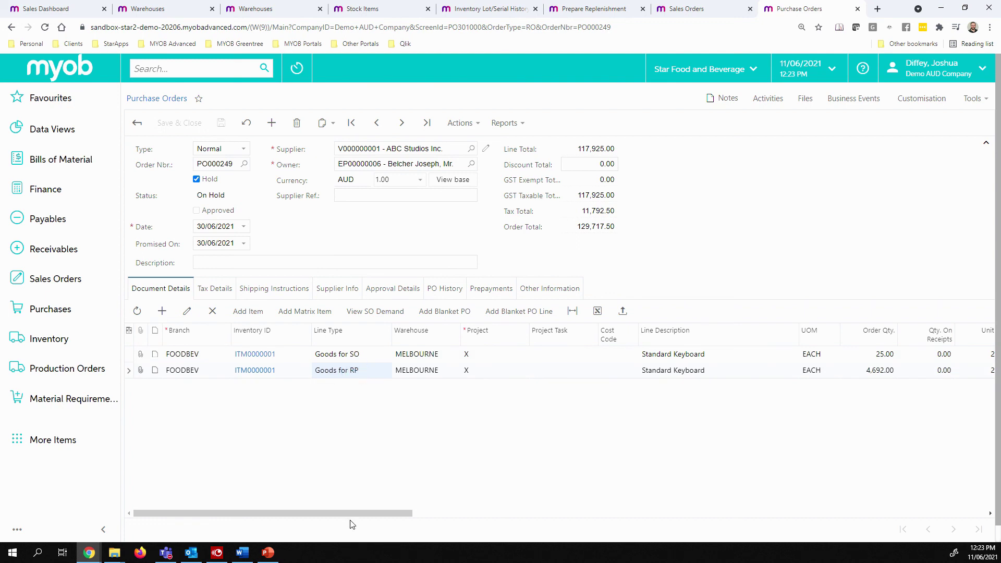
{"action": "key", "text": "Up"}
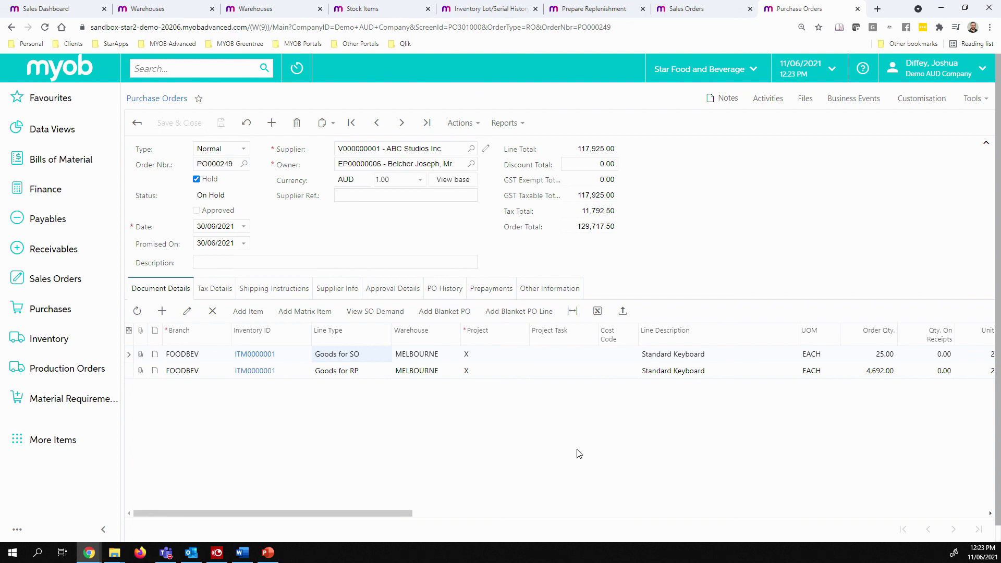
{"action": "left_click", "coordinate": [384, 313]}
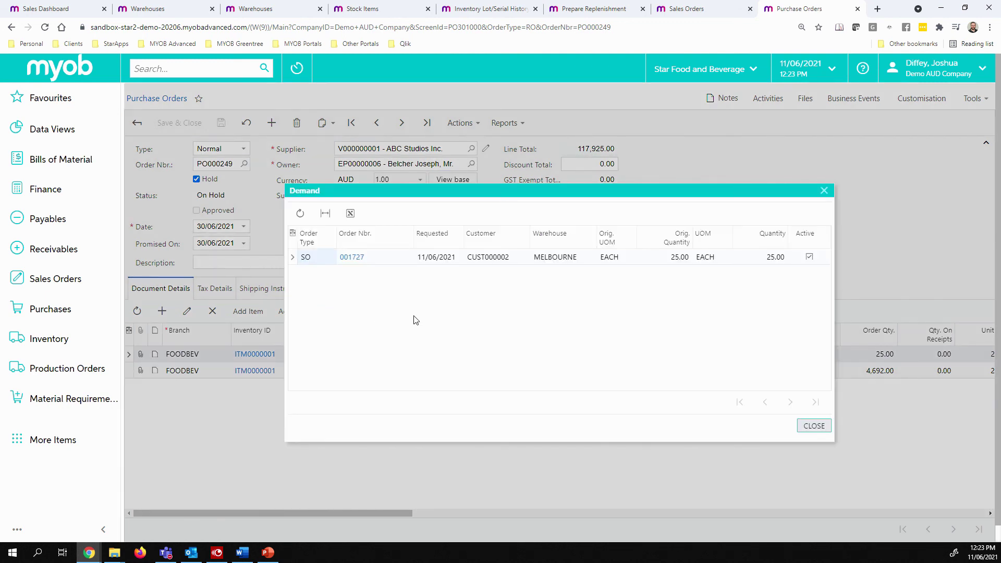